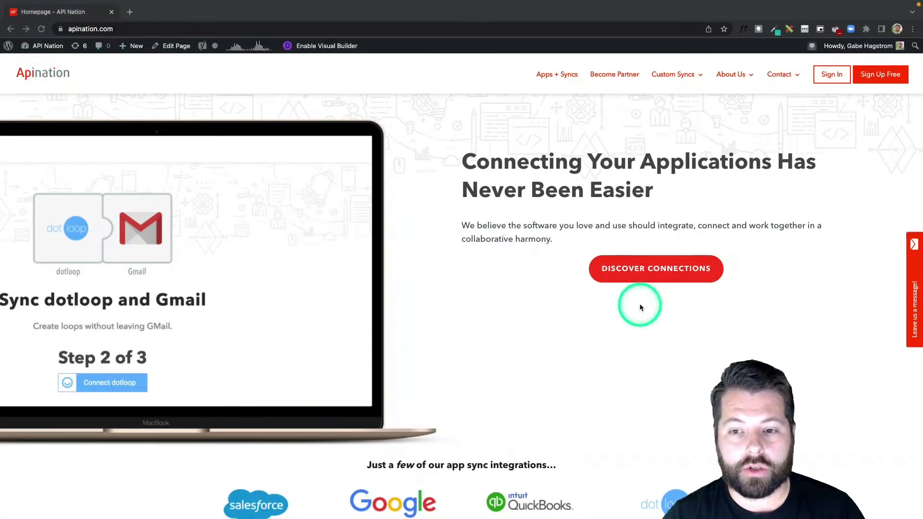
Find MailChimp in the app directory and open its integrations page
click(655, 277)
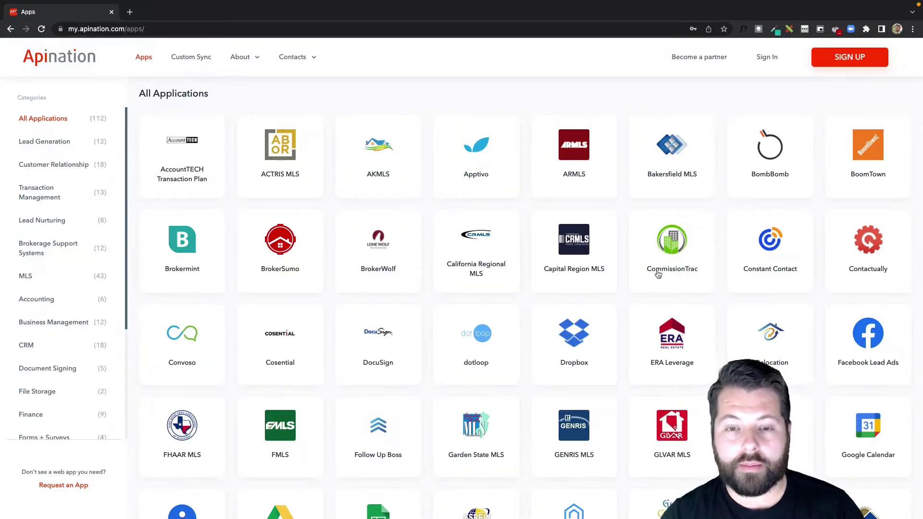
scroll(658, 275, down, 5)
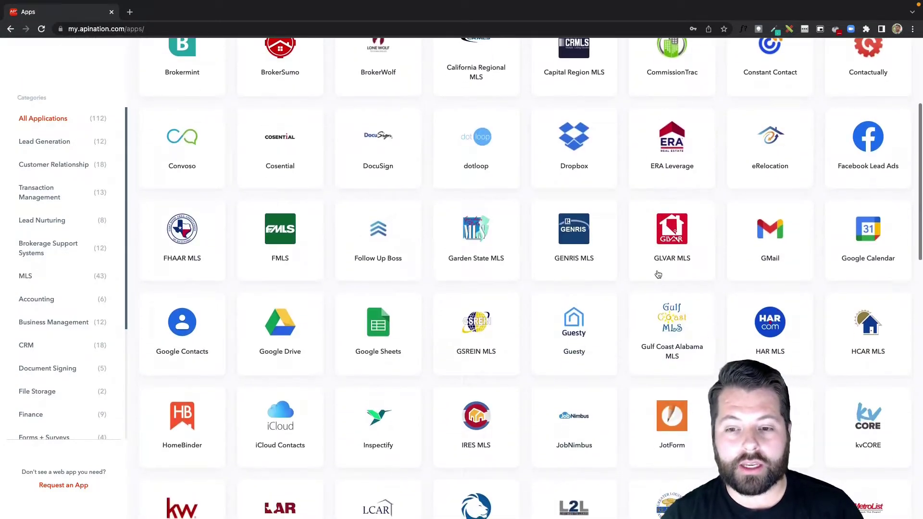
scroll(658, 275, down, 2)
scroll(658, 272, down, 2)
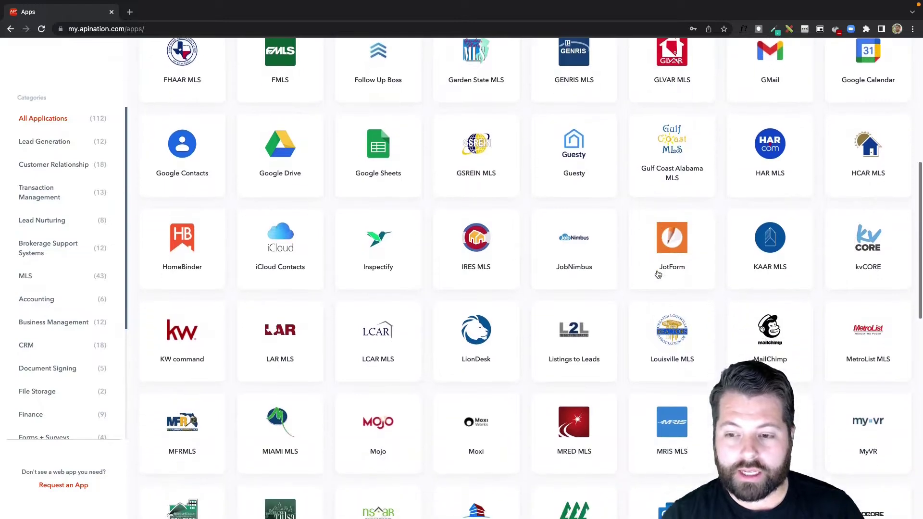
click(725, 329)
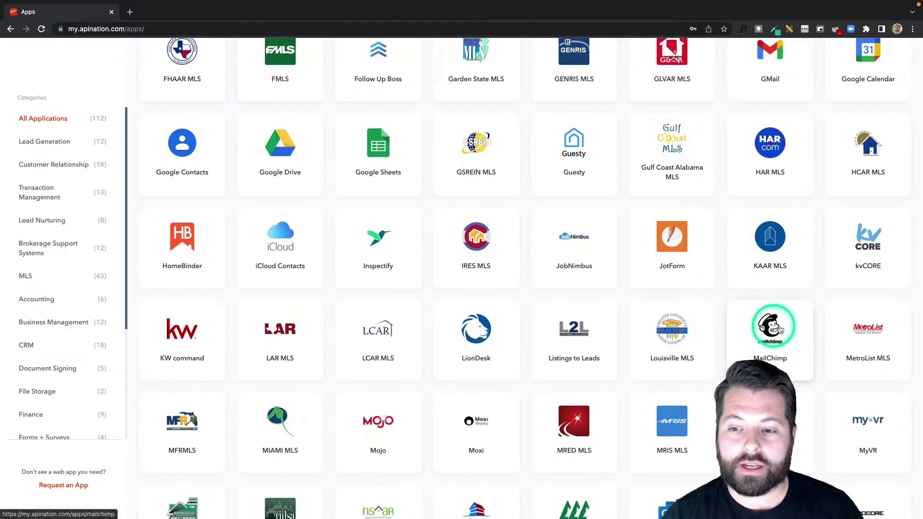
click(772, 329)
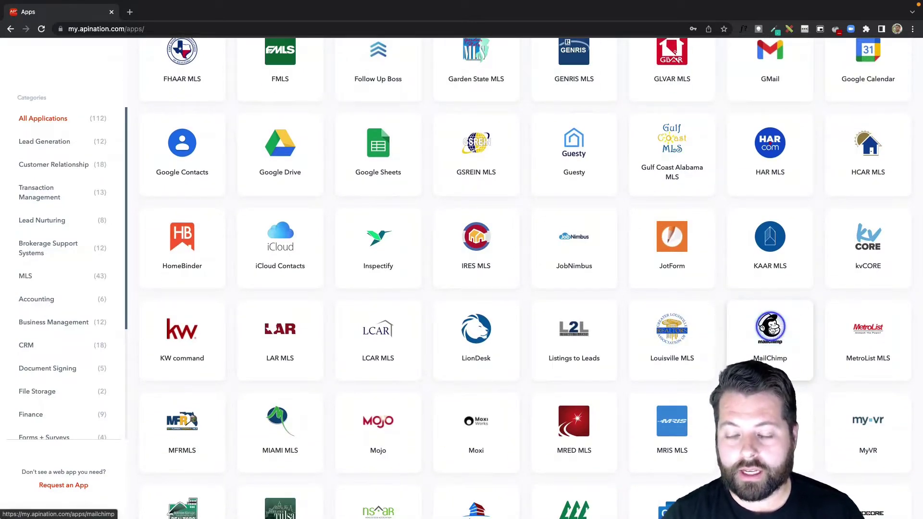
Choose BombBomb as the app to sync with MailChimp
click(657, 294)
scroll(657, 294, down, 1)
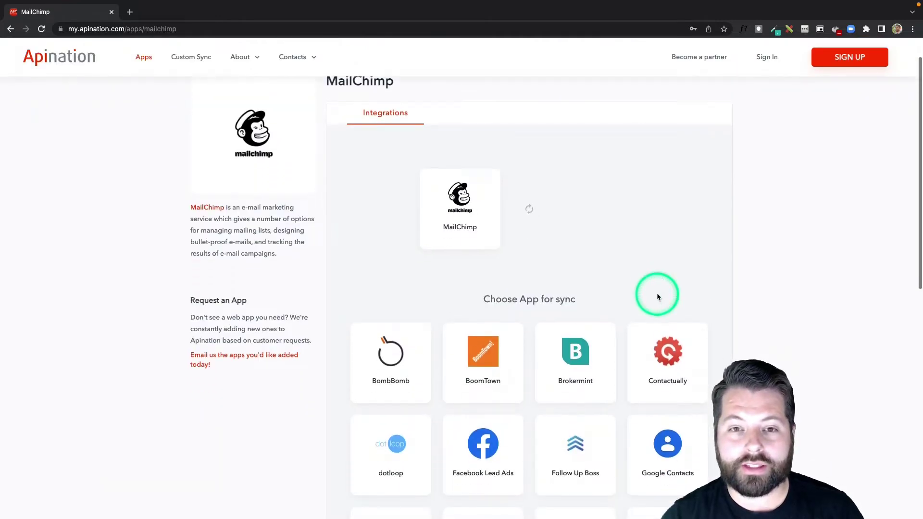
scroll(658, 297, down, 2)
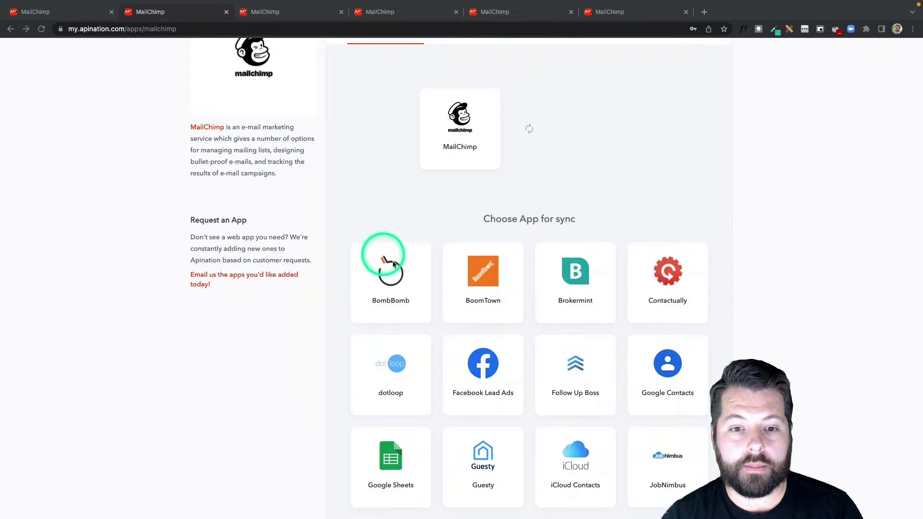
click(391, 281)
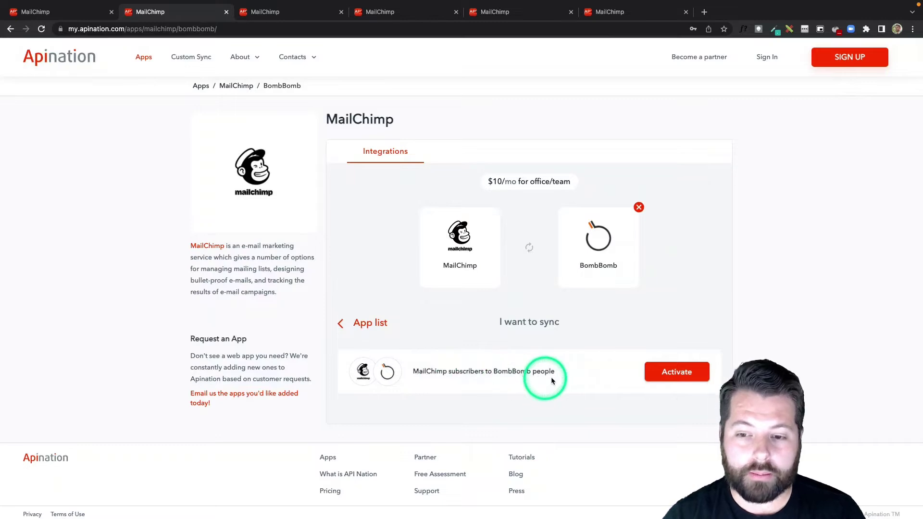
Activate the subscribers-to-people sync, sign in and authorize BombBomb, then begin connecting MailChimp
click(678, 373)
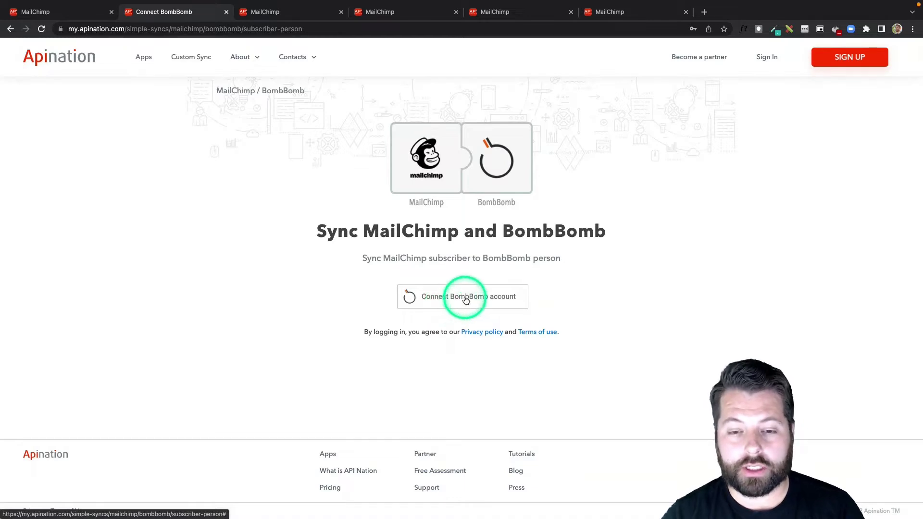
click(461, 298)
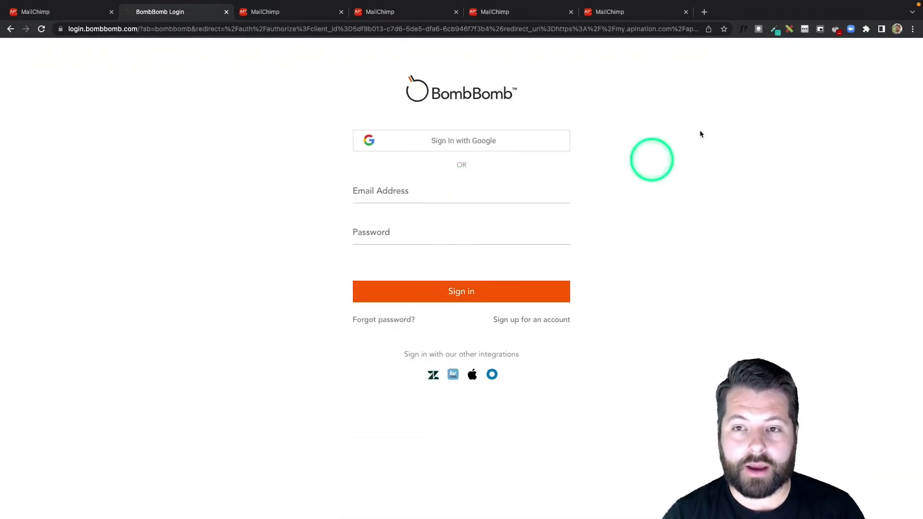
click(804, 29)
click(476, 294)
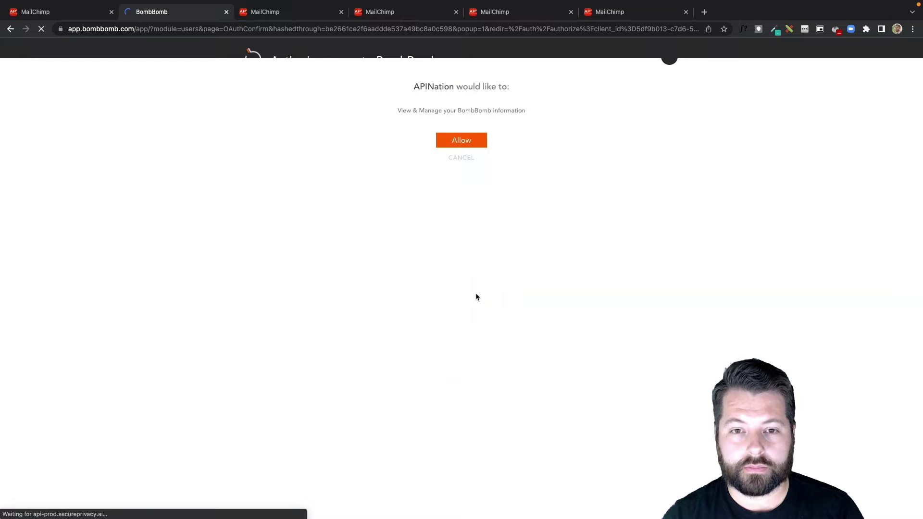
click(465, 143)
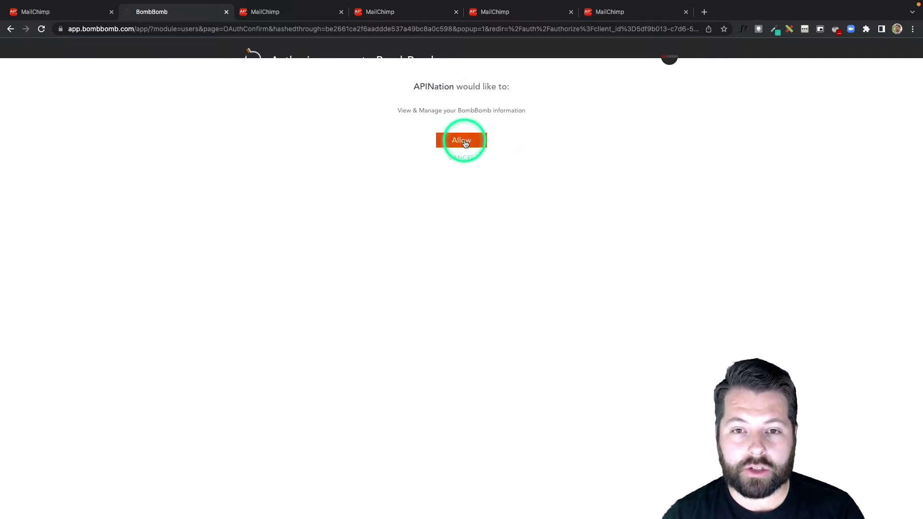
click(464, 142)
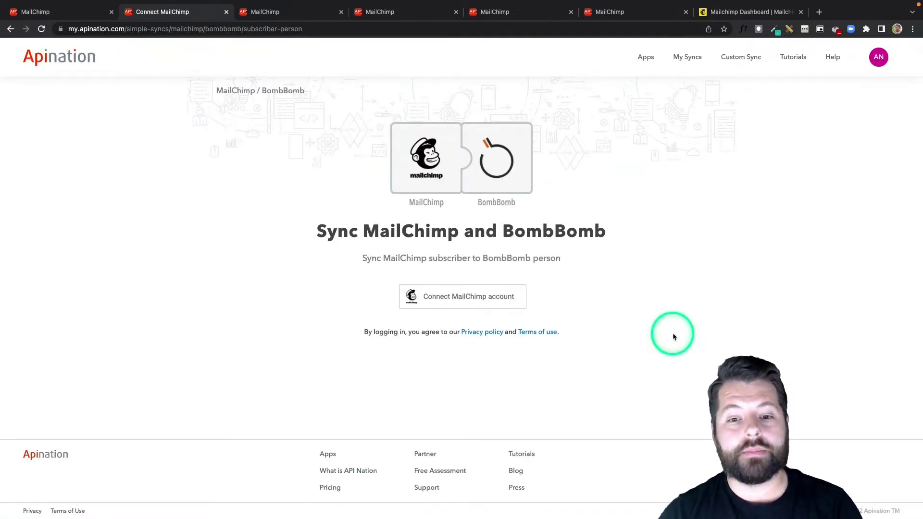
click(473, 298)
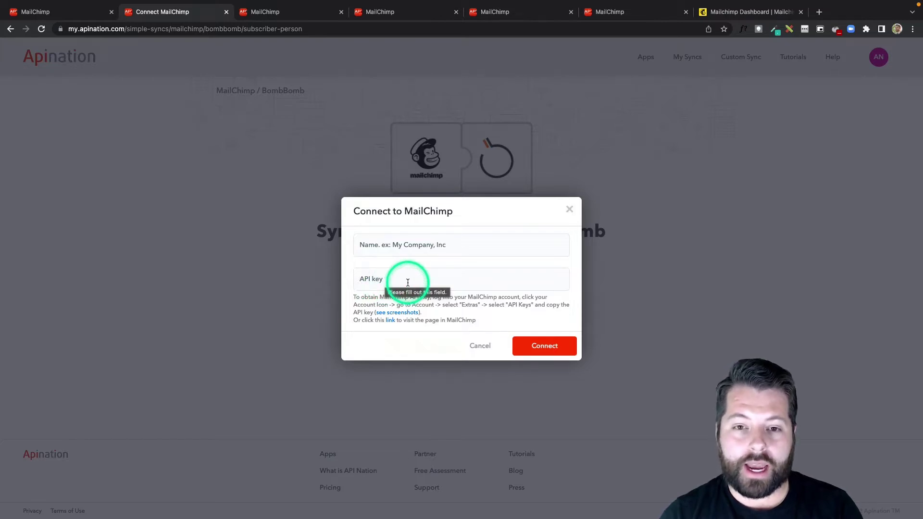
click(741, 12)
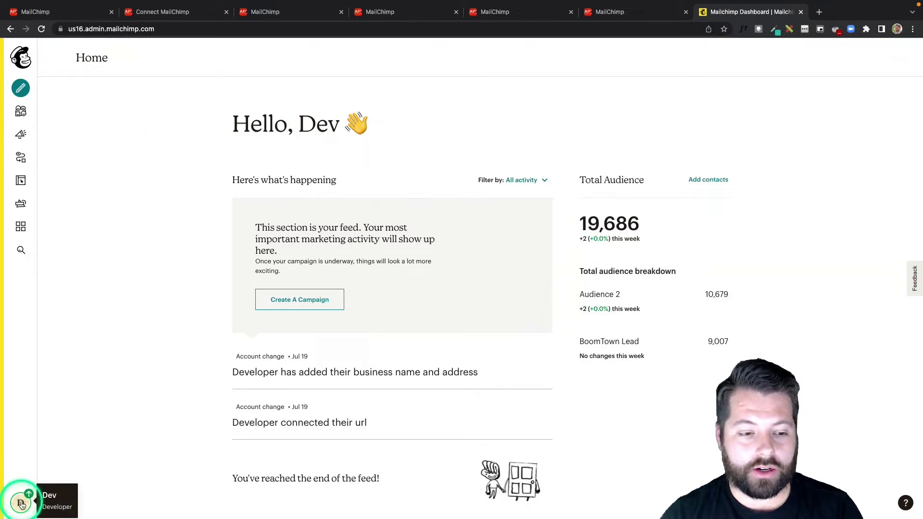
Go to the API keys page in the Mailchimp account settings
click(21, 504)
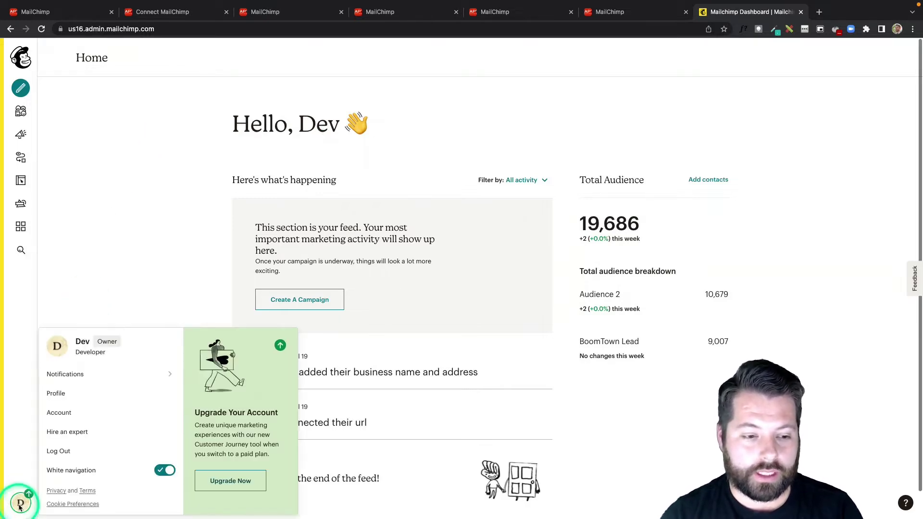
click(58, 413)
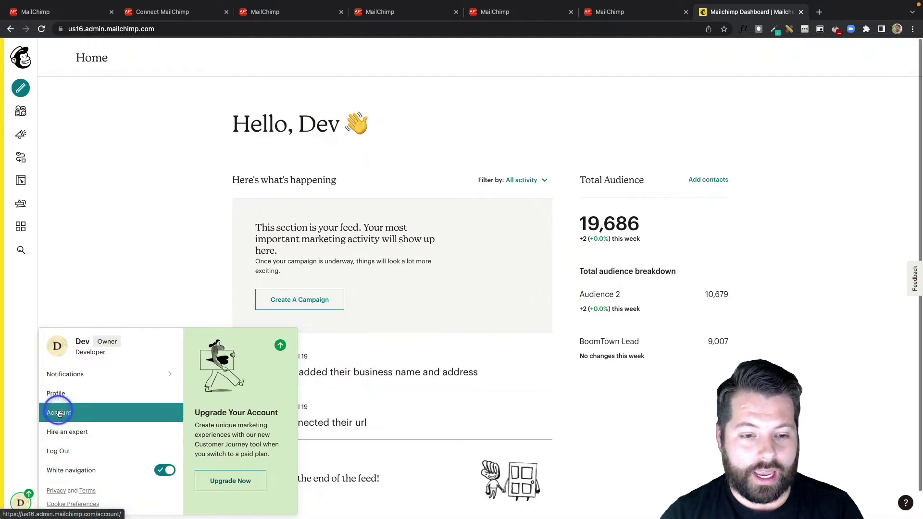
click(360, 123)
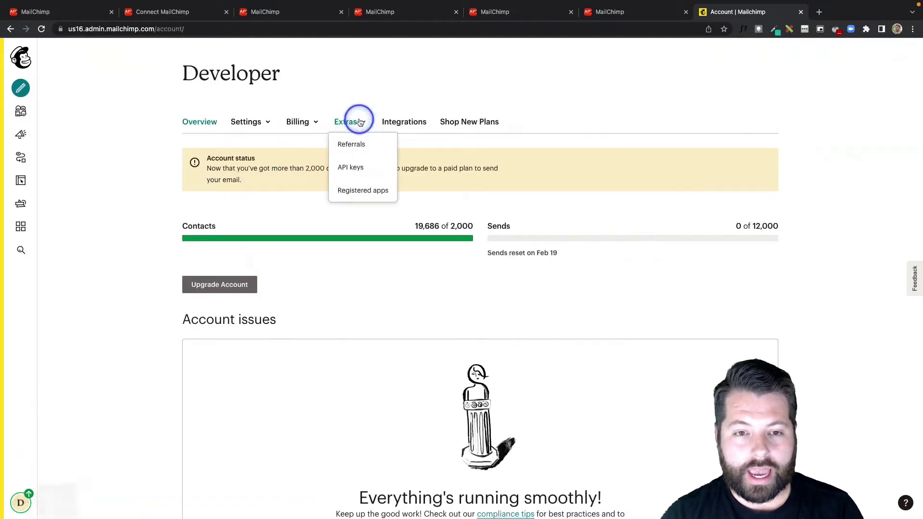
click(350, 166)
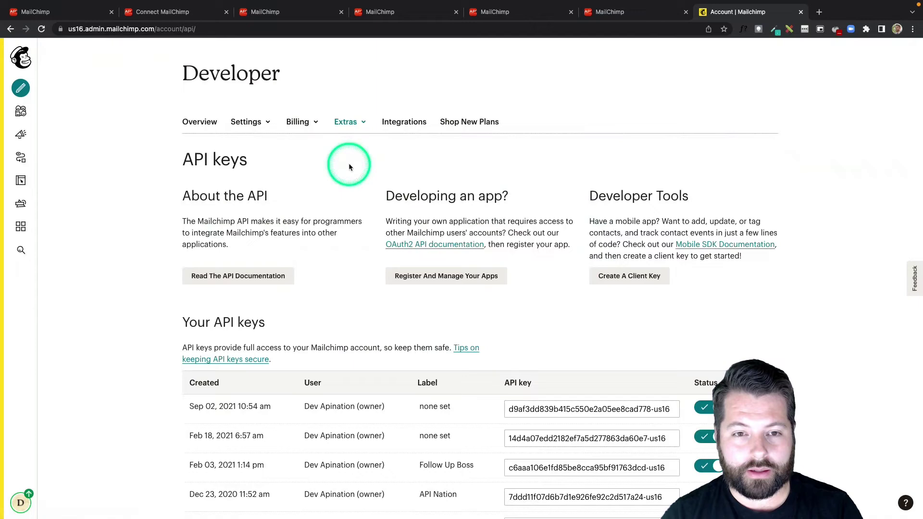
scroll(368, 197, down, 2)
scroll(368, 197, down, 1)
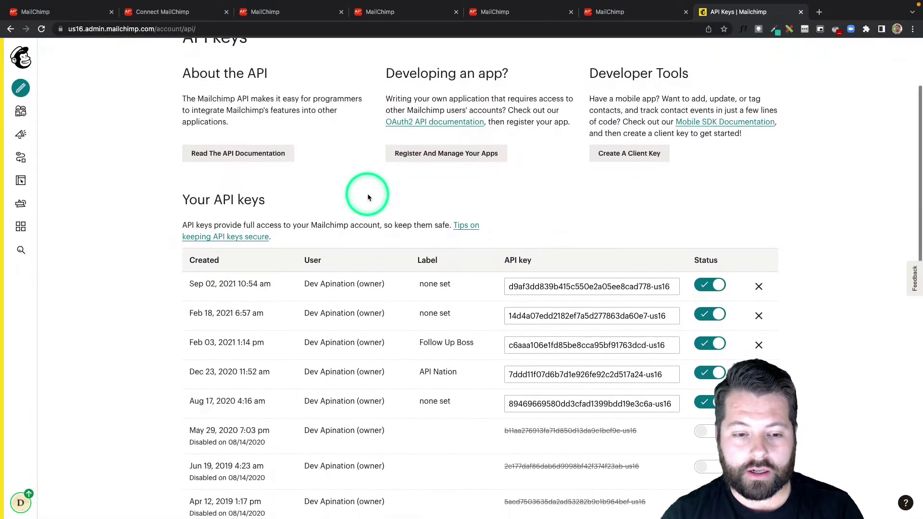
scroll(368, 197, down, 3)
scroll(369, 198, down, 1)
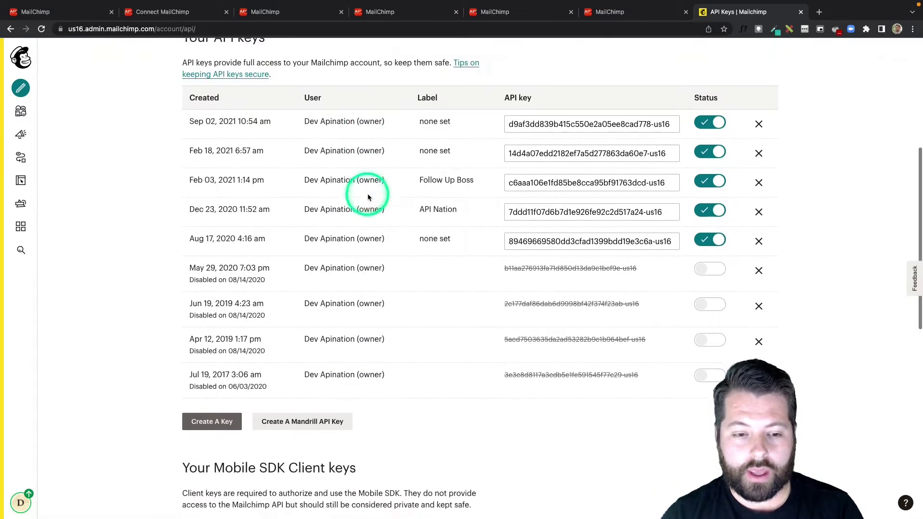
Generate a new Mailchimp API key labelled 'API Nation' and copy it
click(211, 422)
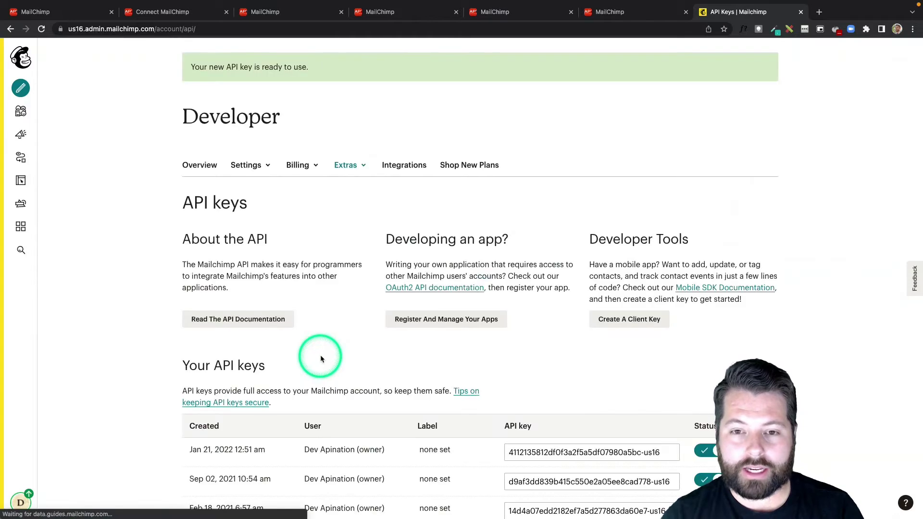
scroll(416, 375, down, 3)
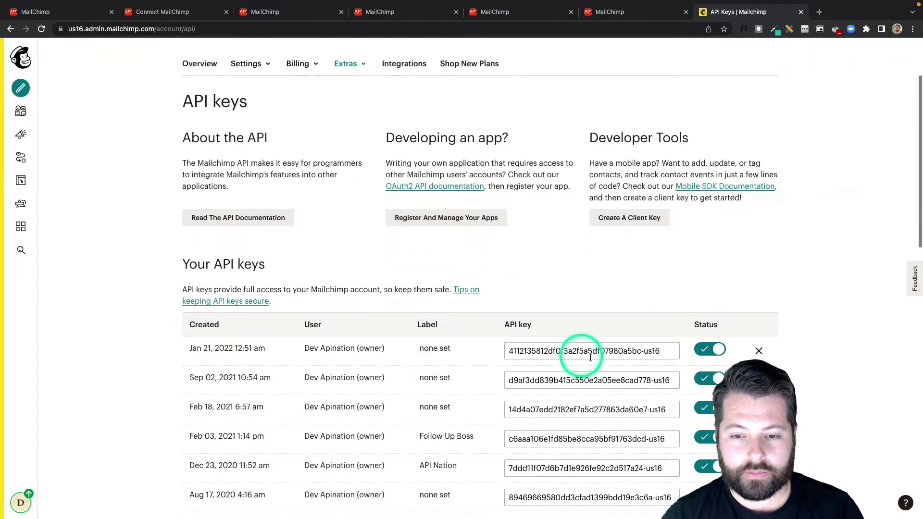
click(433, 348)
text(API Nation)
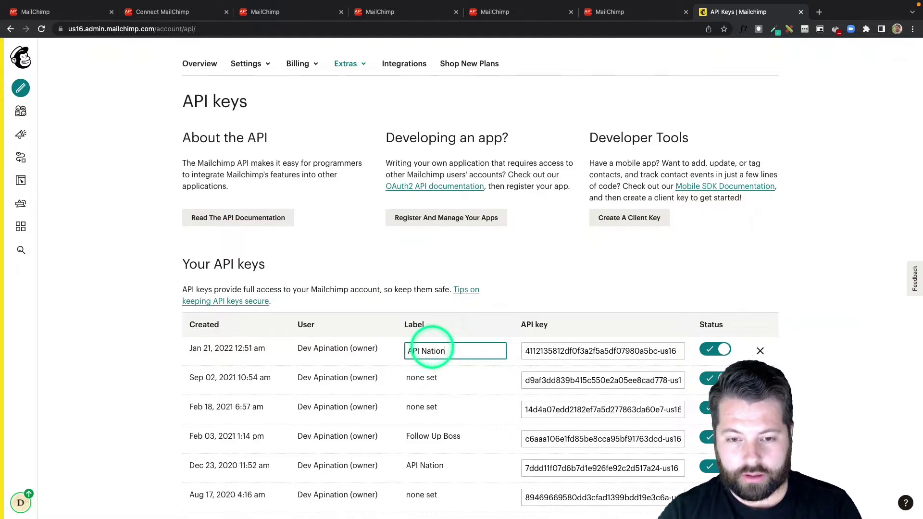
key(Return)
click(548, 351)
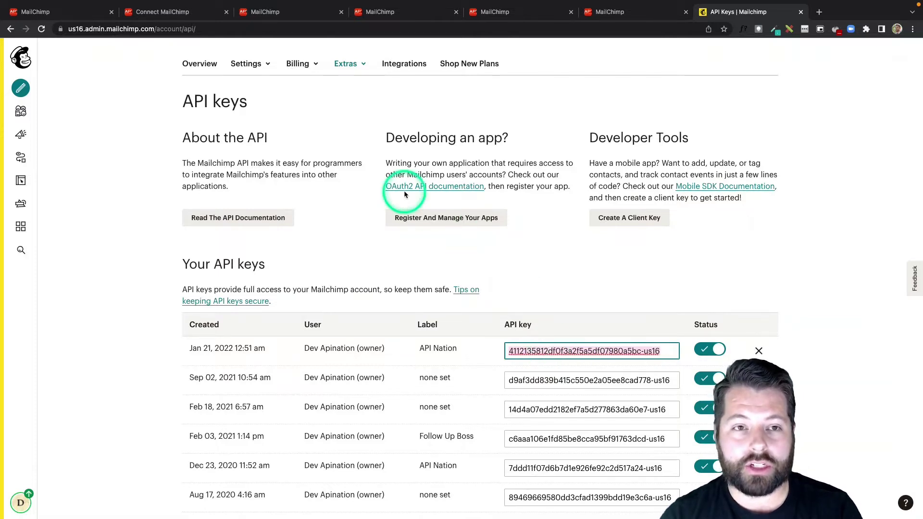
Name the MailChimp connection 'Broker Co' and connect it in Apination
click(201, 38)
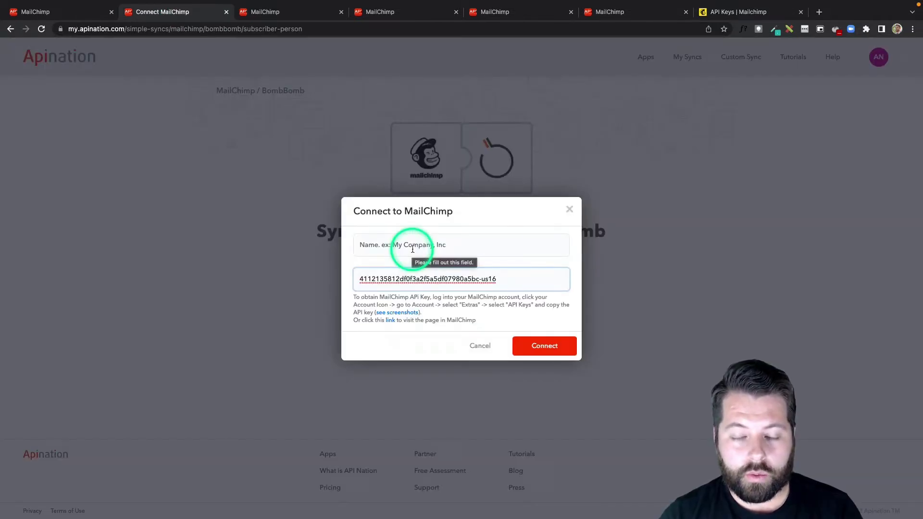
click(413, 250)
text(Broker Co)
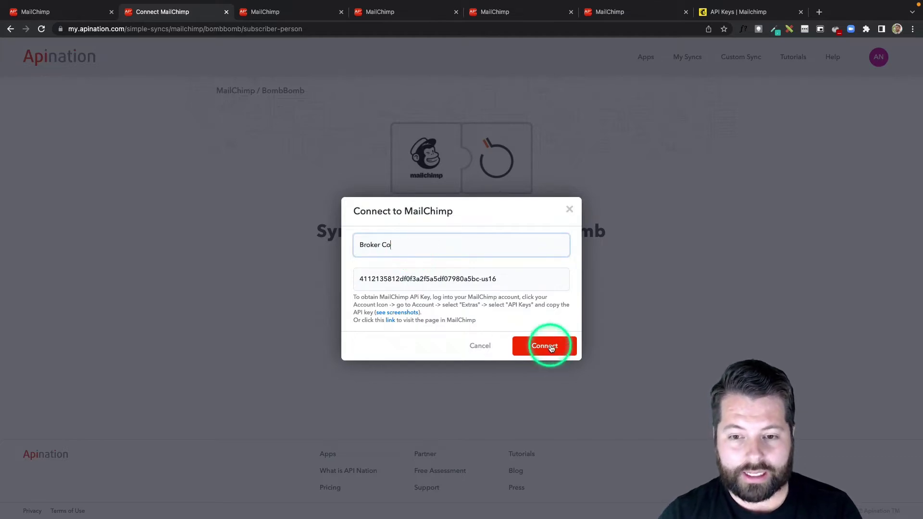
click(548, 345)
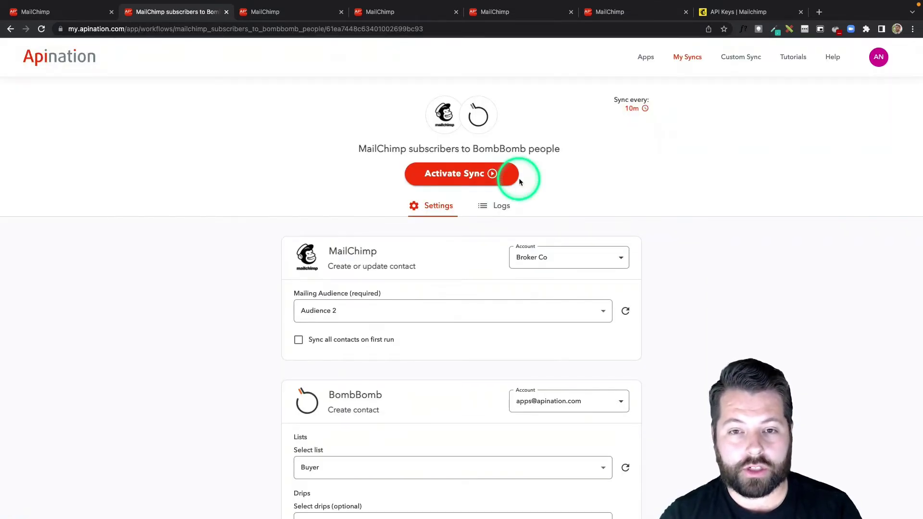
Set the mailing audience to Audience 2 with 'Sync all contacts on first run' enabled
scroll(520, 180, down, 3)
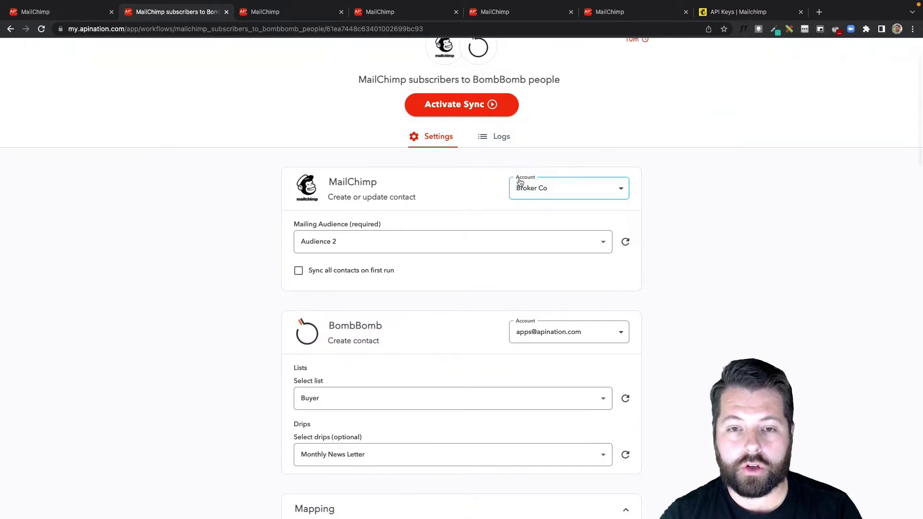
scroll(519, 183, down, 1)
scroll(519, 182, down, 1)
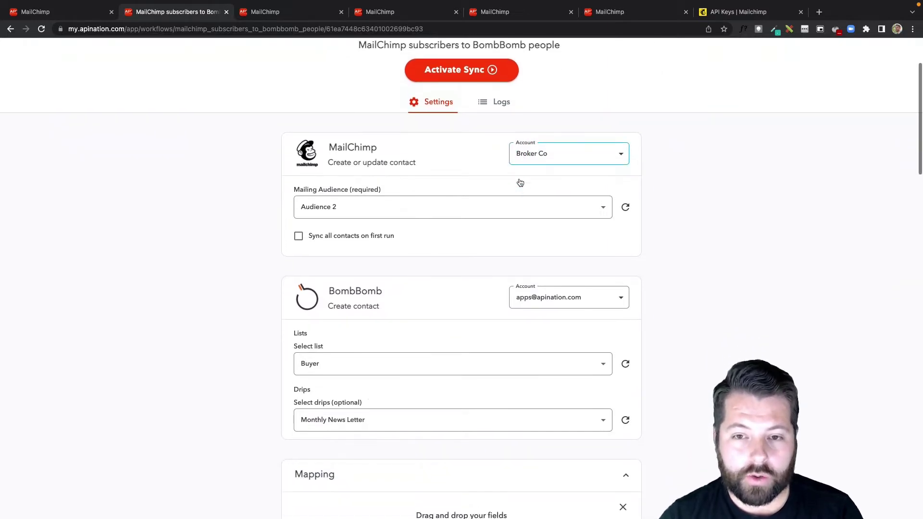
scroll(520, 183, down, 1)
click(464, 196)
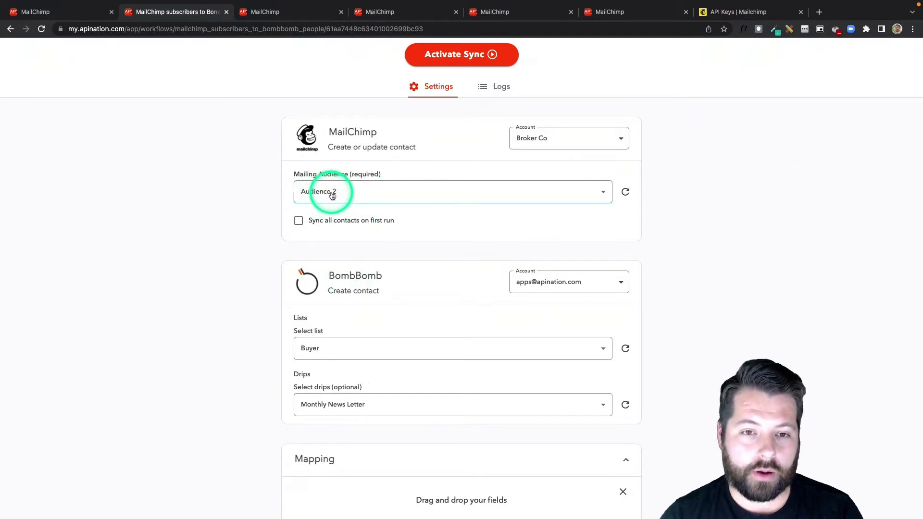
click(299, 222)
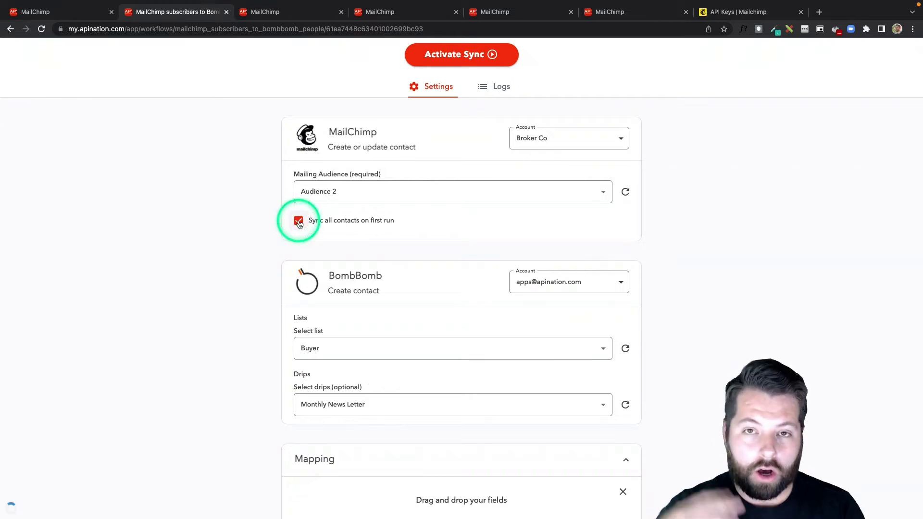
click(299, 222)
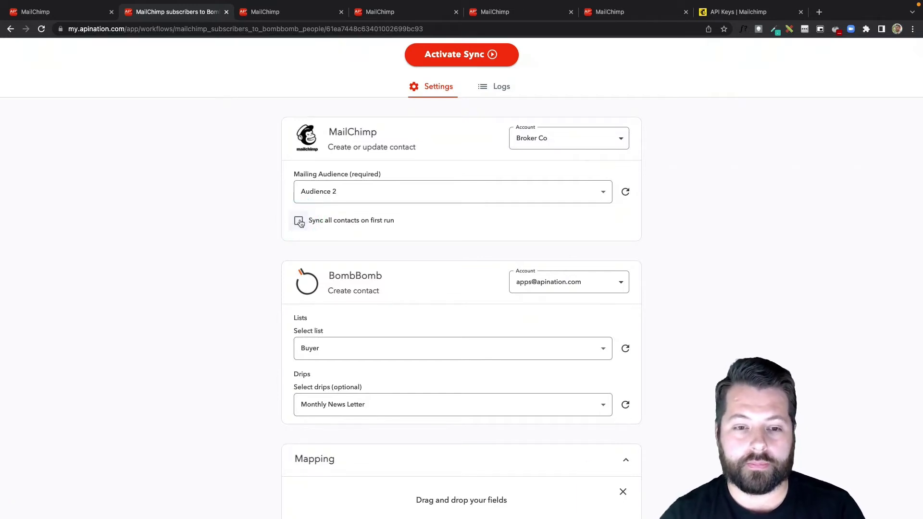
scroll(299, 222, down, 1)
click(299, 213)
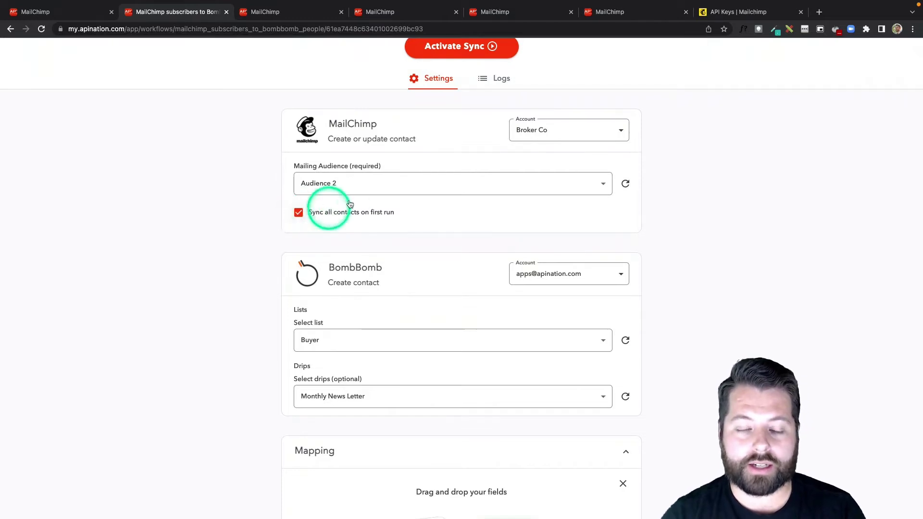
Change the BombBomb destination list from Buyer to New Contacts
scroll(314, 231, down, 3)
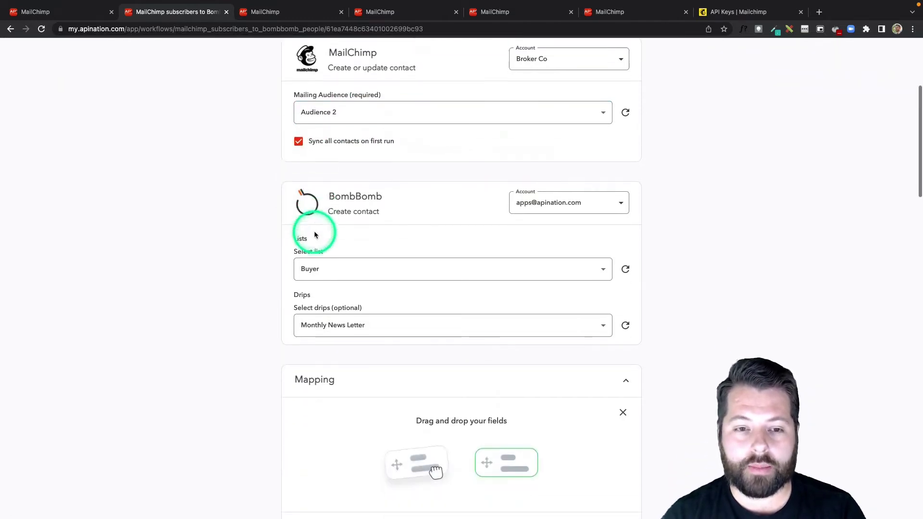
scroll(273, 223, down, 2)
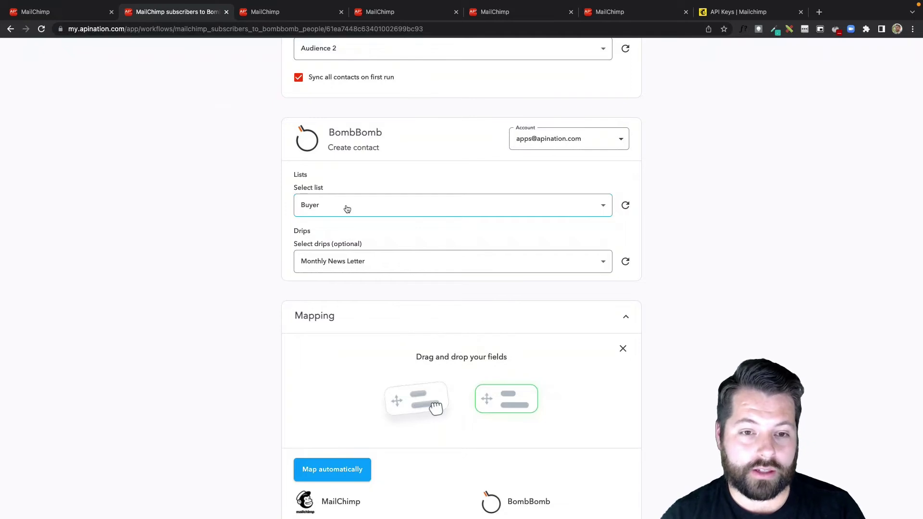
click(347, 209)
click(338, 311)
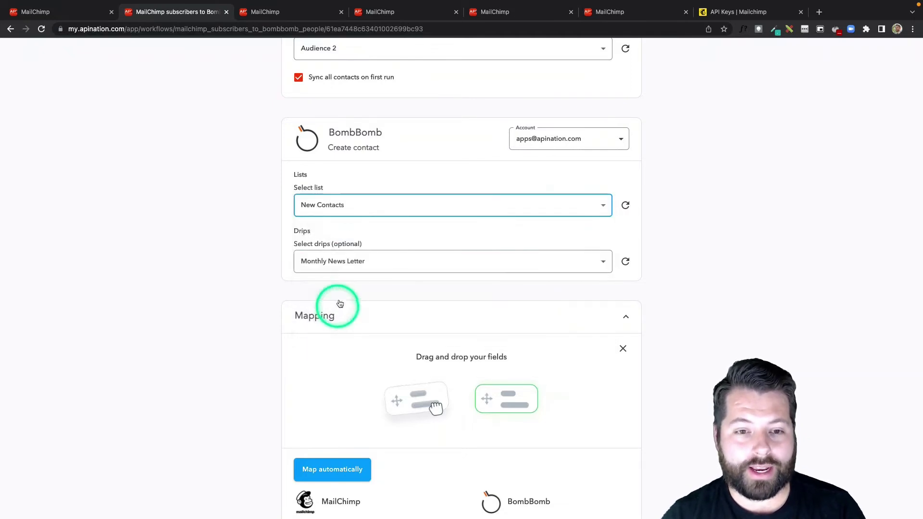
scroll(281, 252, down, 1)
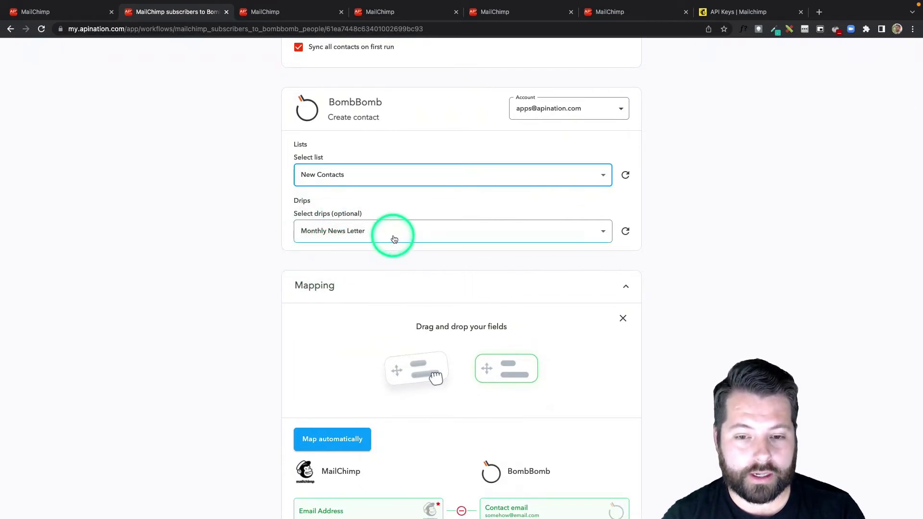
Map Untitled to BombBomb Postal Code, keeping the email, first name and last name pairings
scroll(392, 241, down, 3)
scroll(393, 239, down, 2)
scroll(393, 239, down, 4)
scroll(393, 239, down, 2)
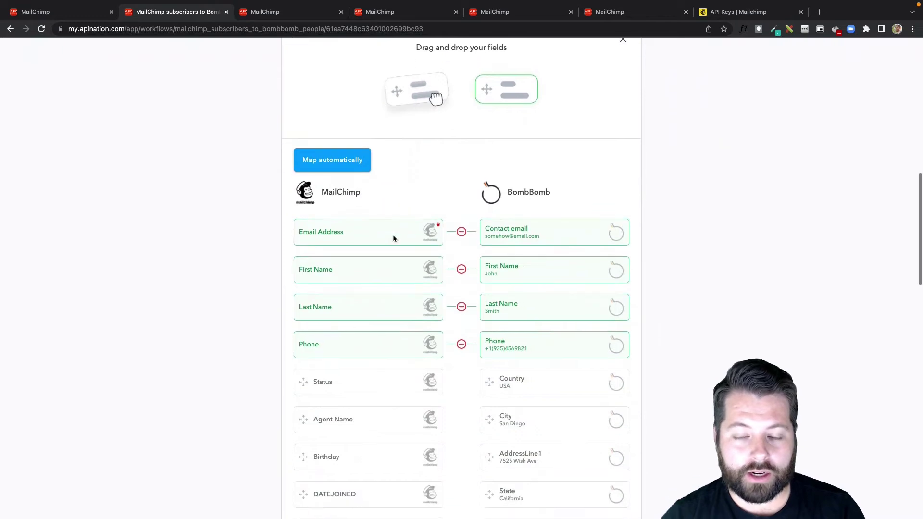
scroll(393, 239, down, 2)
click(369, 160)
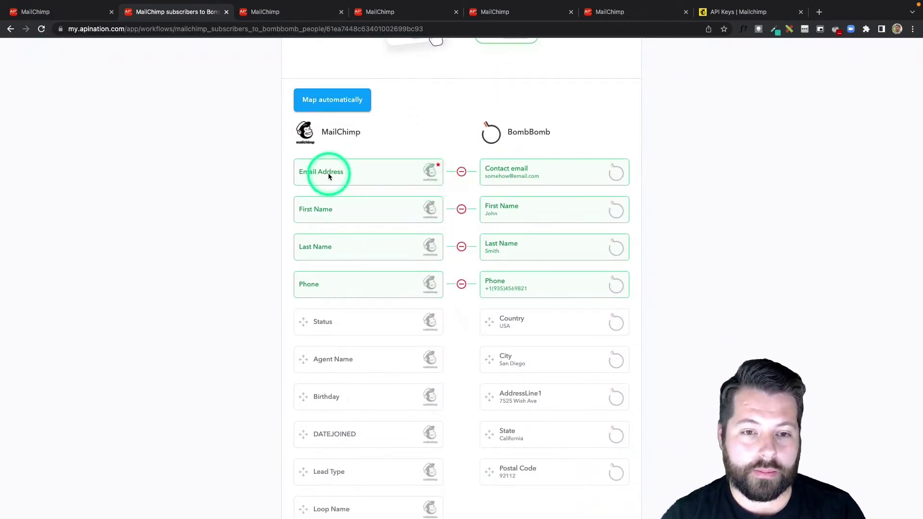
scroll(474, 213, down, 2)
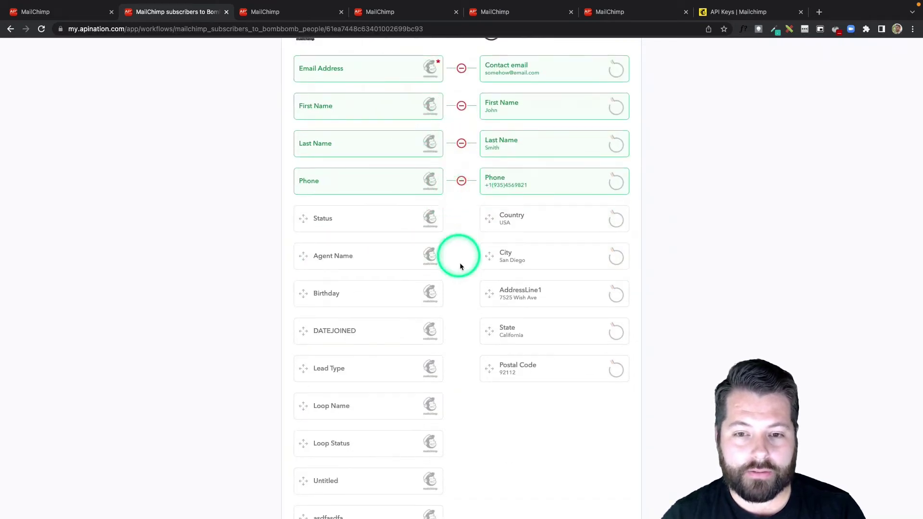
scroll(460, 265, down, 1)
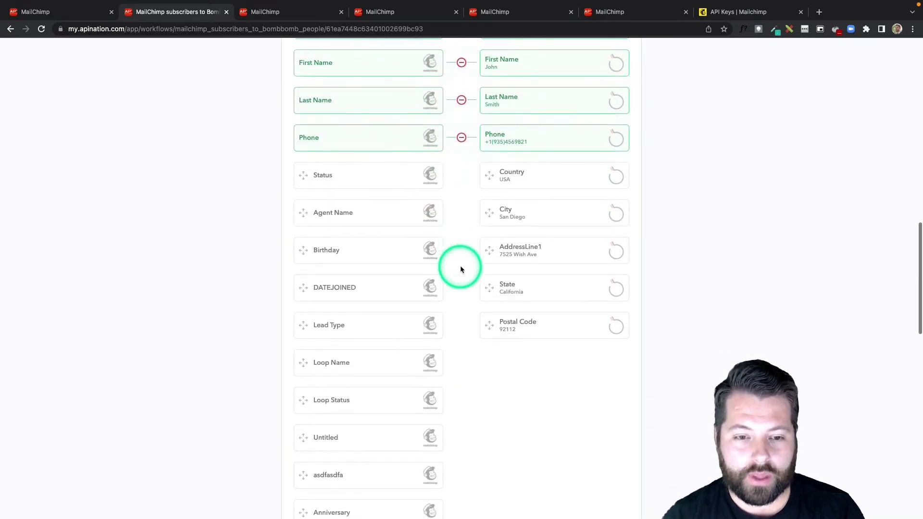
scroll(460, 270, down, 1)
scroll(460, 270, down, 2)
scroll(460, 269, down, 1)
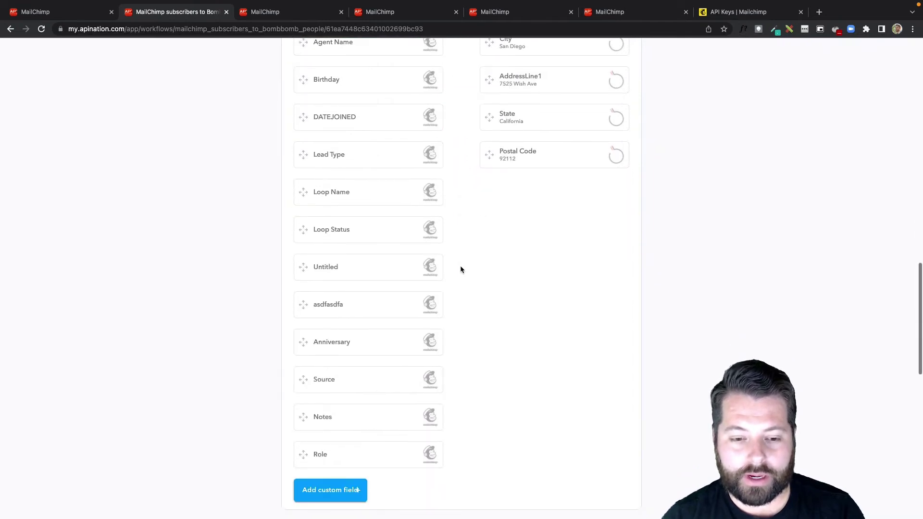
scroll(461, 268, down, 2)
scroll(460, 268, up, 6)
scroll(461, 268, up, 1)
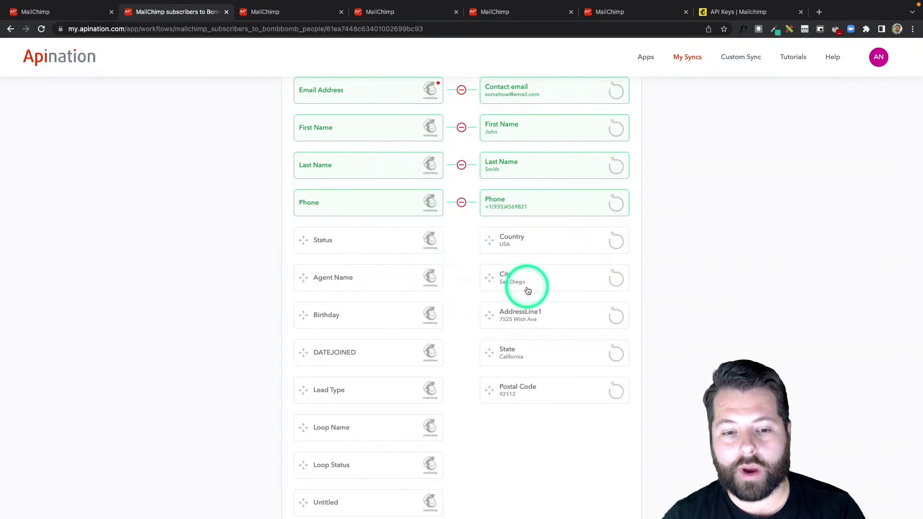
scroll(442, 433, down, 1)
scroll(448, 447, up, 2)
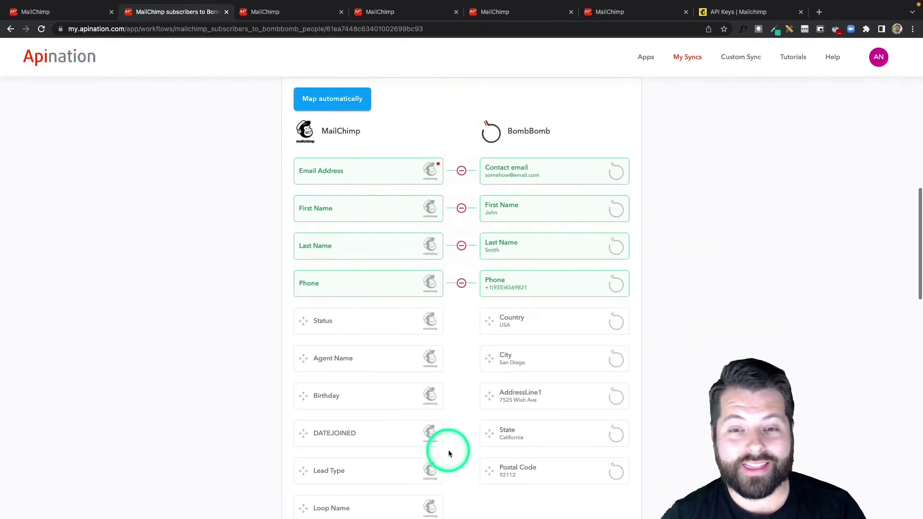
scroll(449, 453, down, 3)
scroll(448, 452, down, 1)
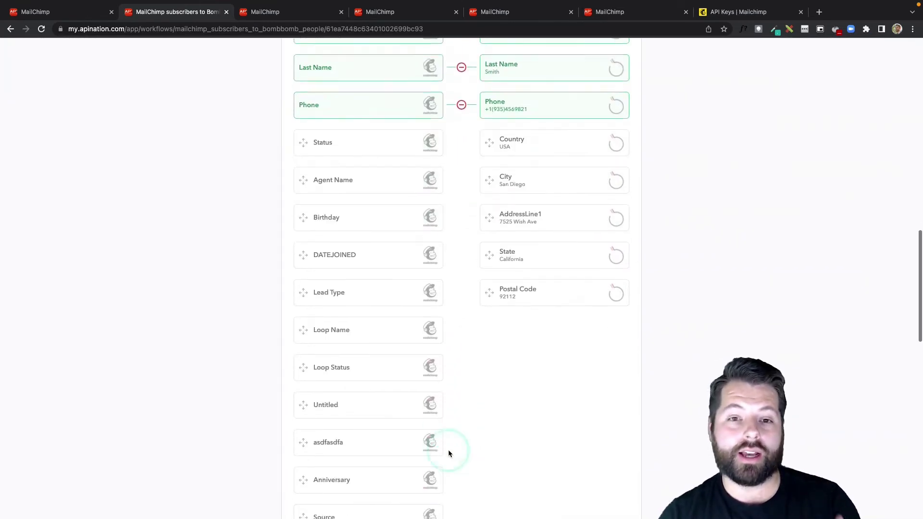
scroll(448, 451, down, 2)
scroll(403, 354, down, 2)
scroll(403, 354, down, 1)
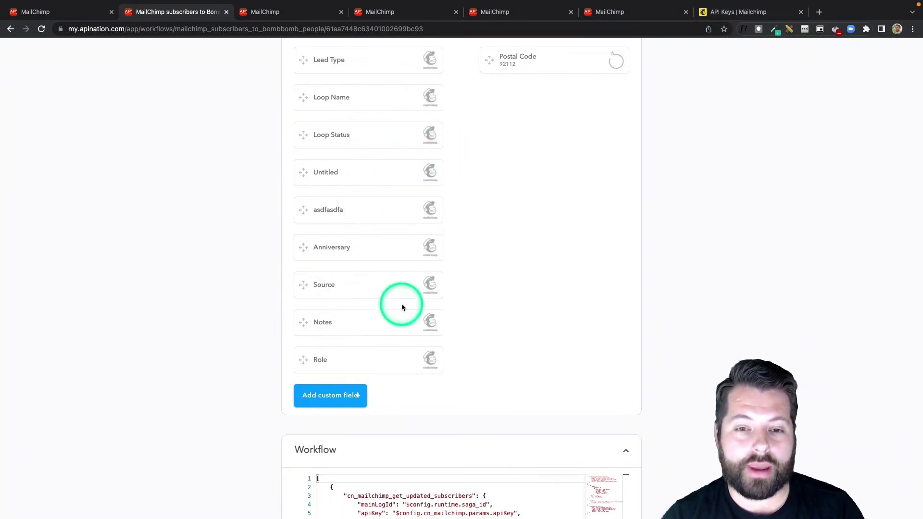
scroll(402, 308, up, 2)
scroll(423, 284, up, 1)
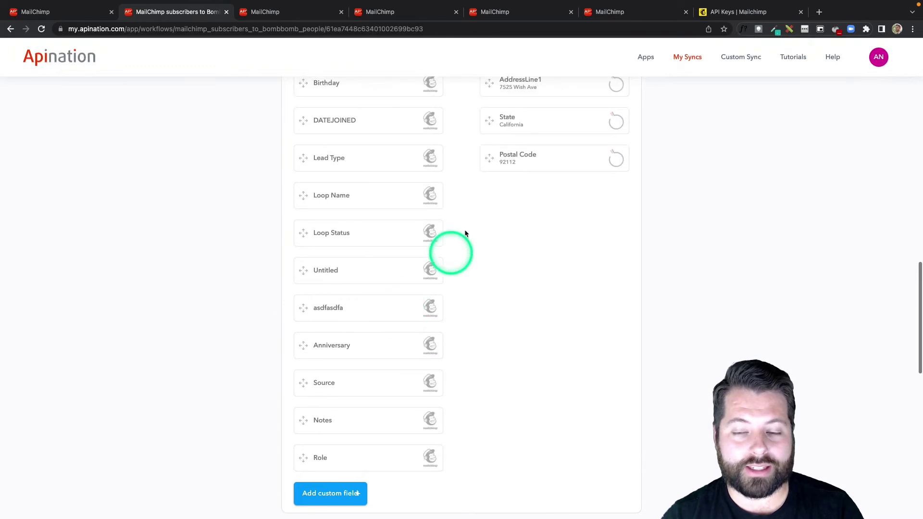
scroll(466, 308, up, 10)
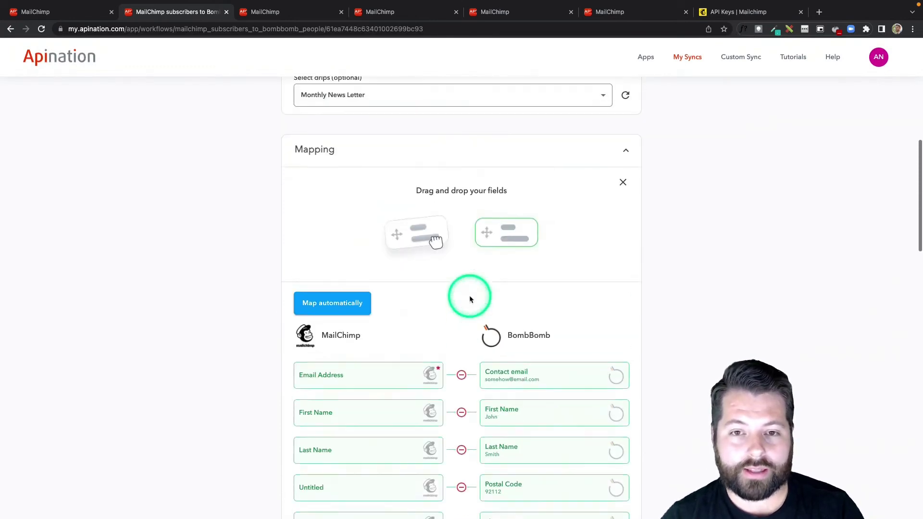
Switch on the MailChimp-to-BombBomb sync and view its workflow-started log entries
scroll(471, 296, up, 2)
scroll(471, 298, up, 6)
scroll(469, 288, up, 2)
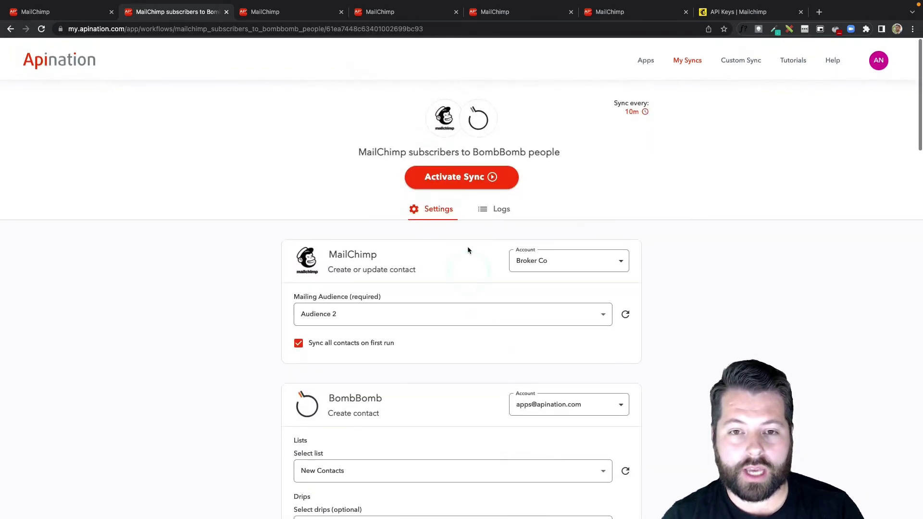
click(474, 176)
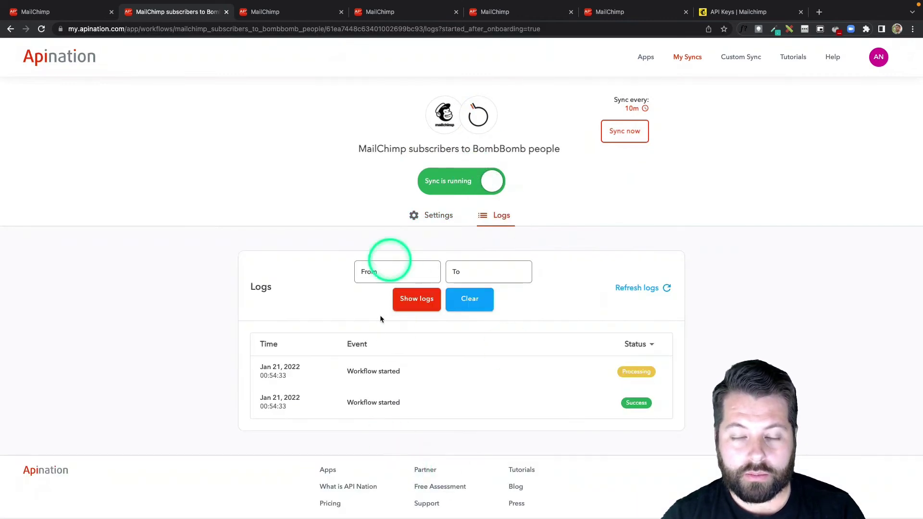